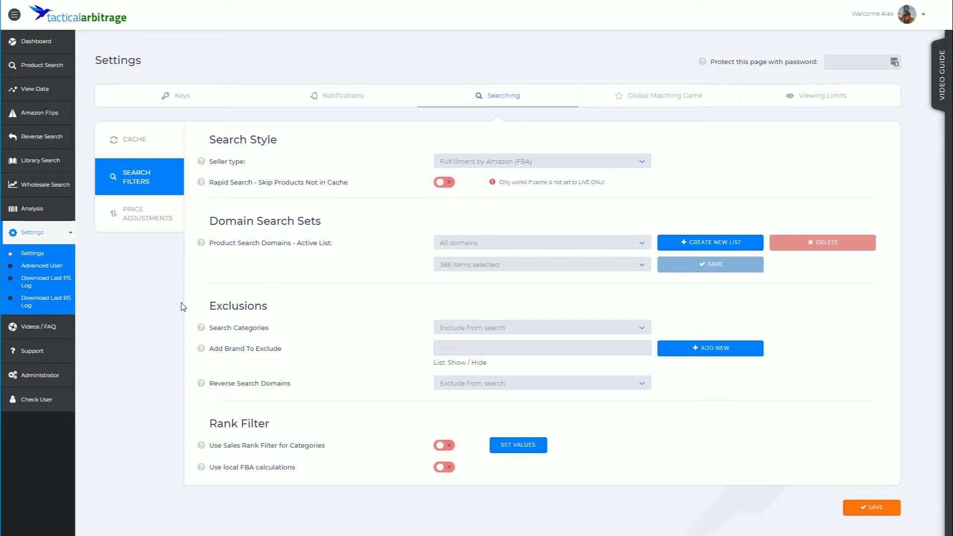
# Step: Exclude the Clothing, Shoes & Jewelry category from searches in the Exclusions section
pyautogui.click(484, 328)
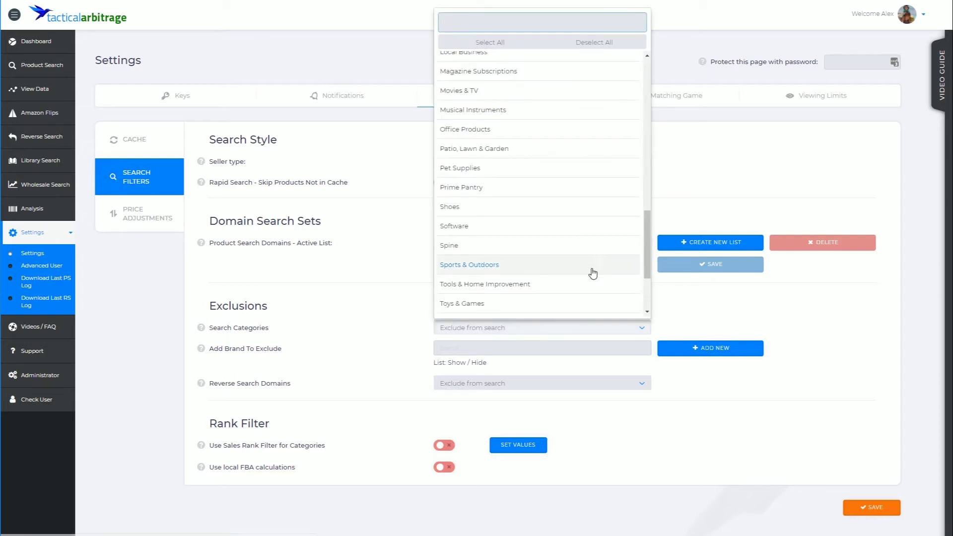
pyautogui.scroll(10, 595, 274)
pyautogui.scroll(-5, 527, 153)
pyautogui.click(532, 122)
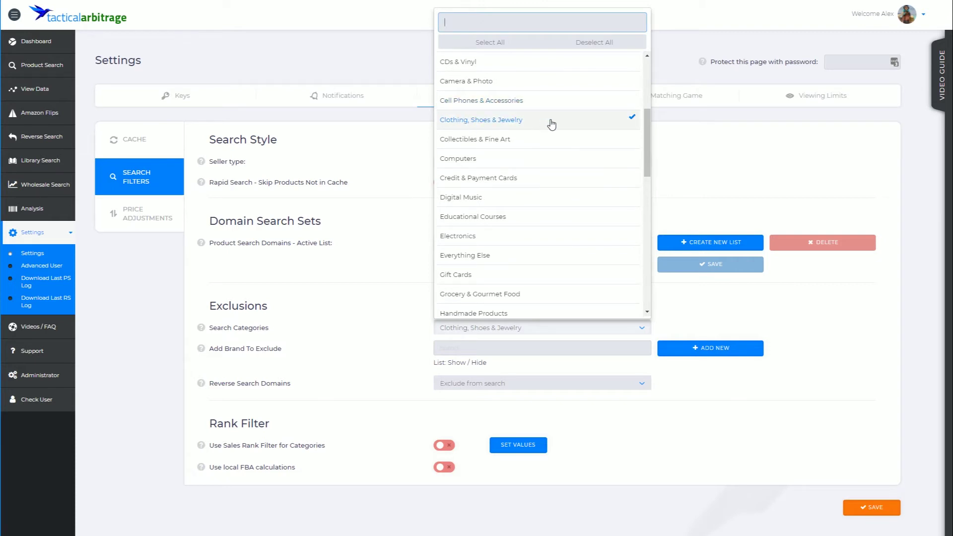
pyautogui.click(348, 336)
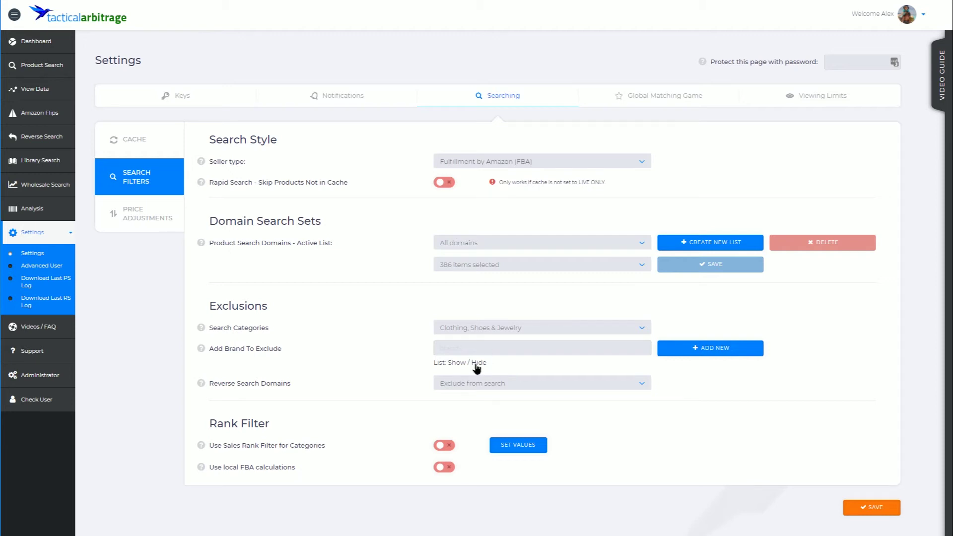
# Step: Show the list of excluded brands and add the brand "funko" to it
pyautogui.click(475, 364)
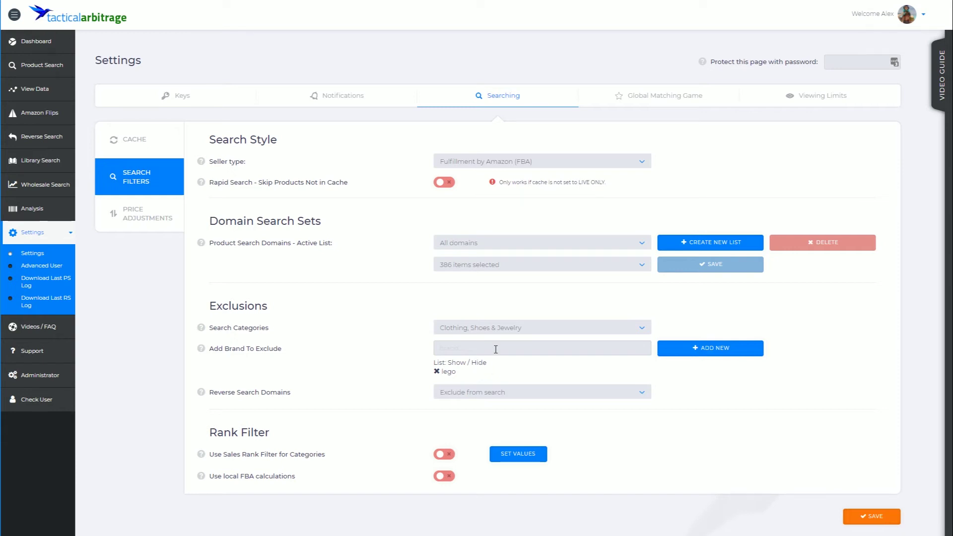
pyautogui.click(495, 349)
pyautogui.write('funko')
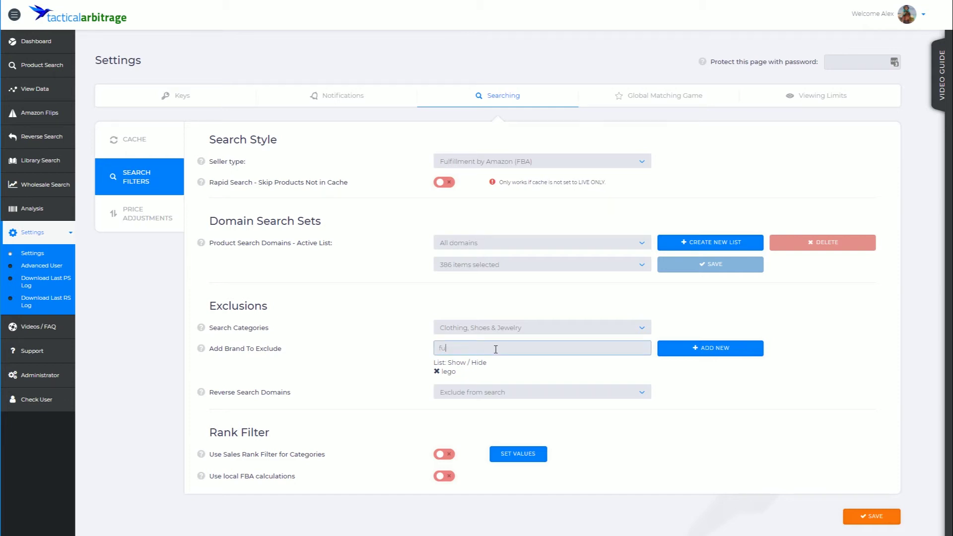
pyautogui.click(714, 353)
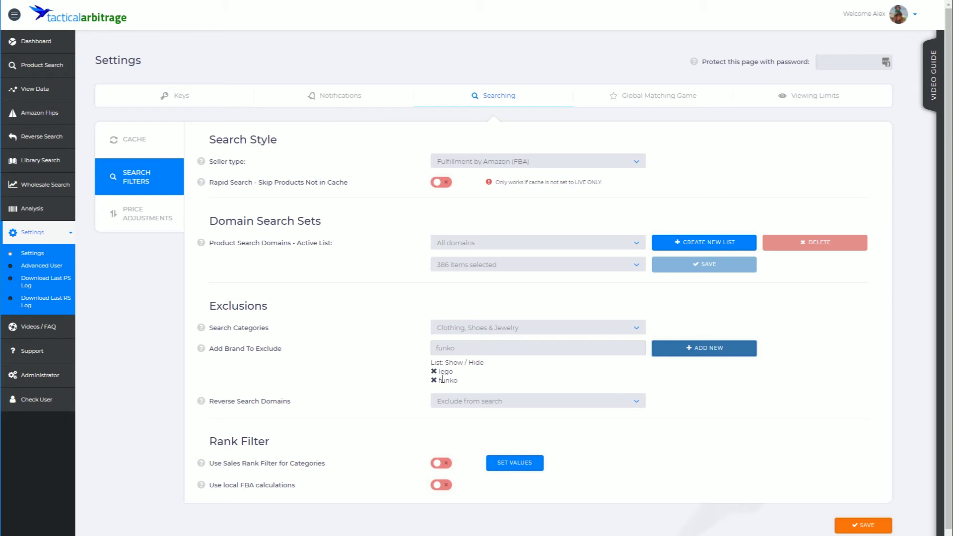
# Step: Add the brand "lushusa" to the excluded brands list
pyautogui.doubleClick(446, 347)
pyautogui.write('lushusa')
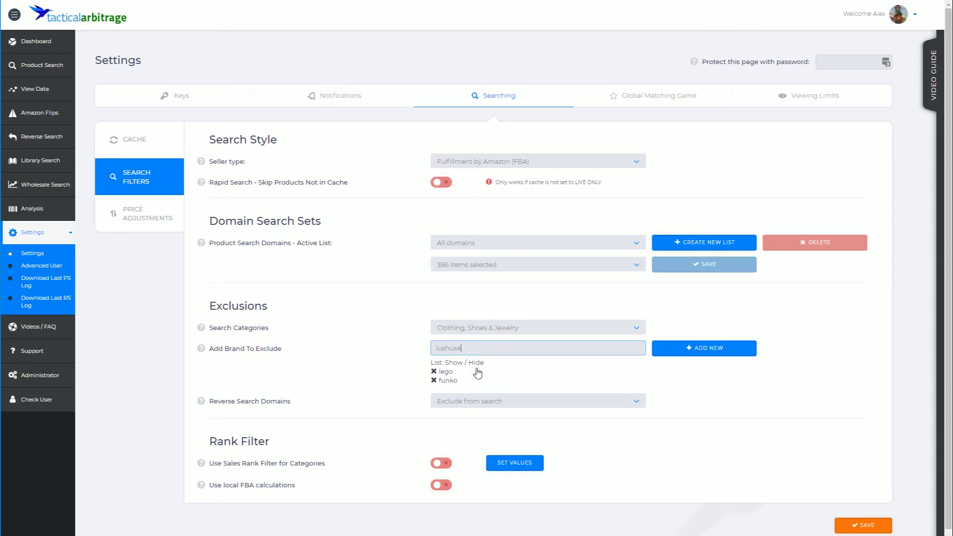
pyautogui.click(709, 350)
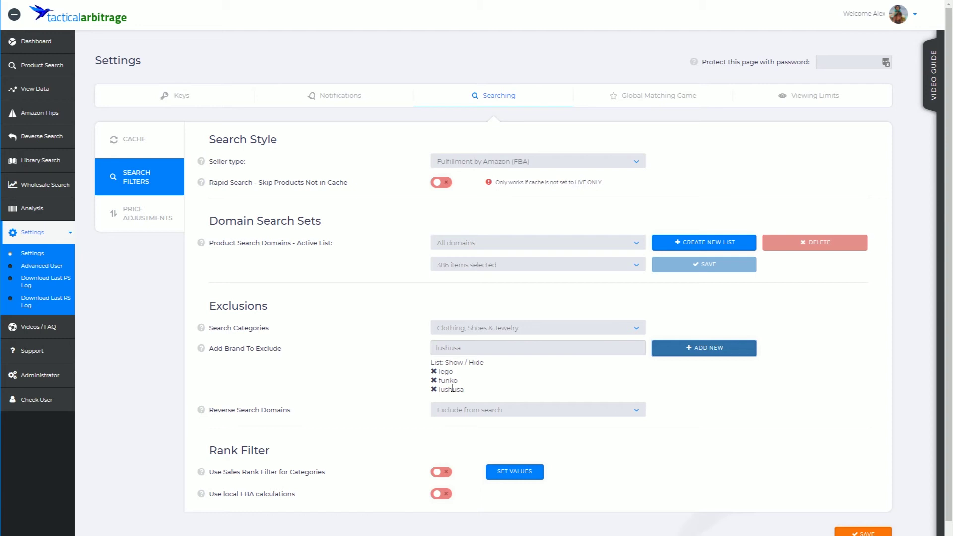
# Step: Add the brand "new balance" to the excluded brands list and clear the brand entry
pyautogui.doubleClick(454, 347)
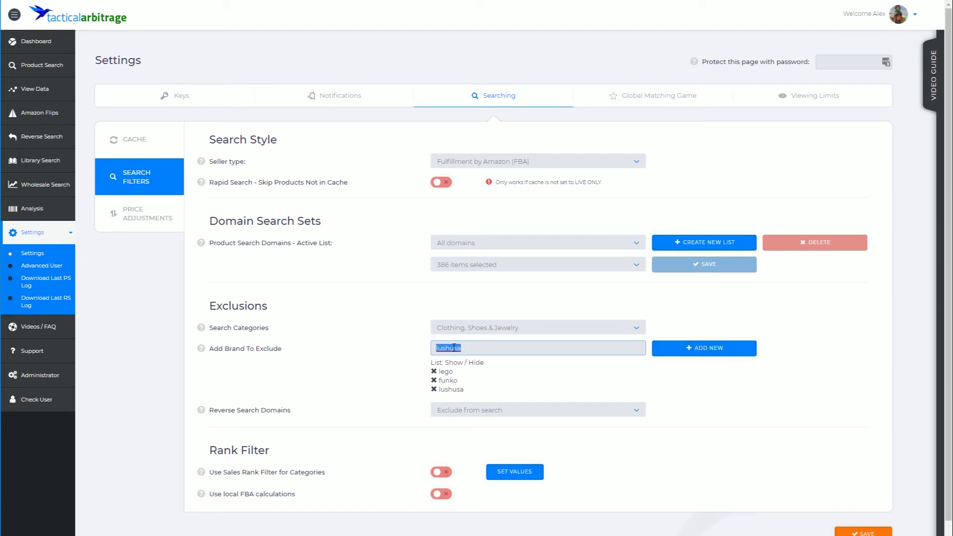
pyautogui.write('new baland')
pyautogui.write('e')
pyautogui.click(719, 353)
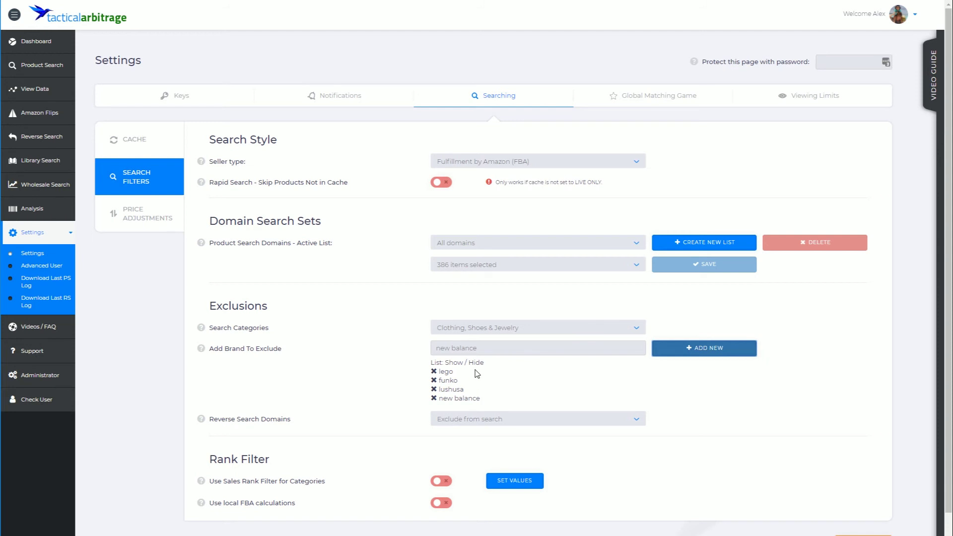
pyautogui.moveTo(480, 349); pyautogui.dragTo(423, 349)
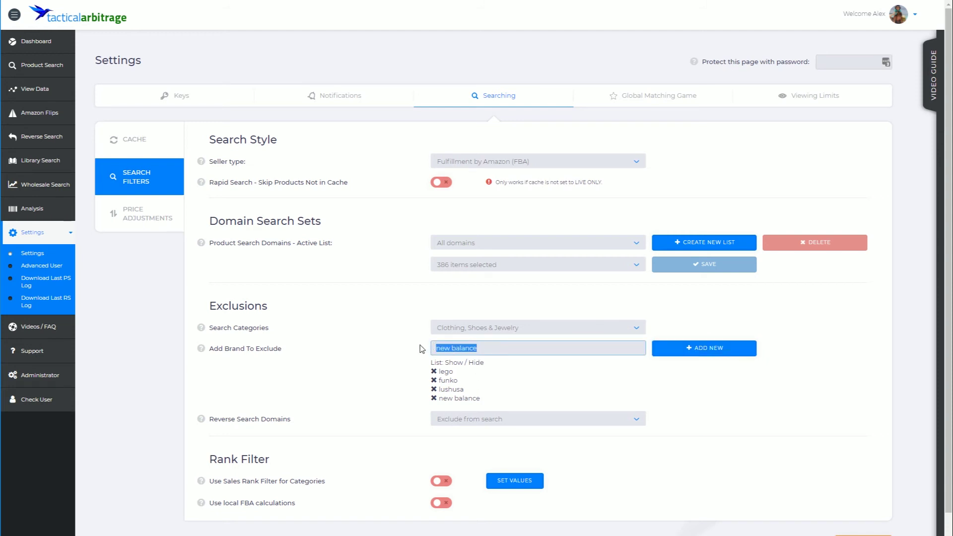
pyautogui.press('BackSpace')
# Step: Find thinkgeek.com (Title Search) among the reverse search domains and exclude it from search
pyautogui.scroll(-1, 281, 403)
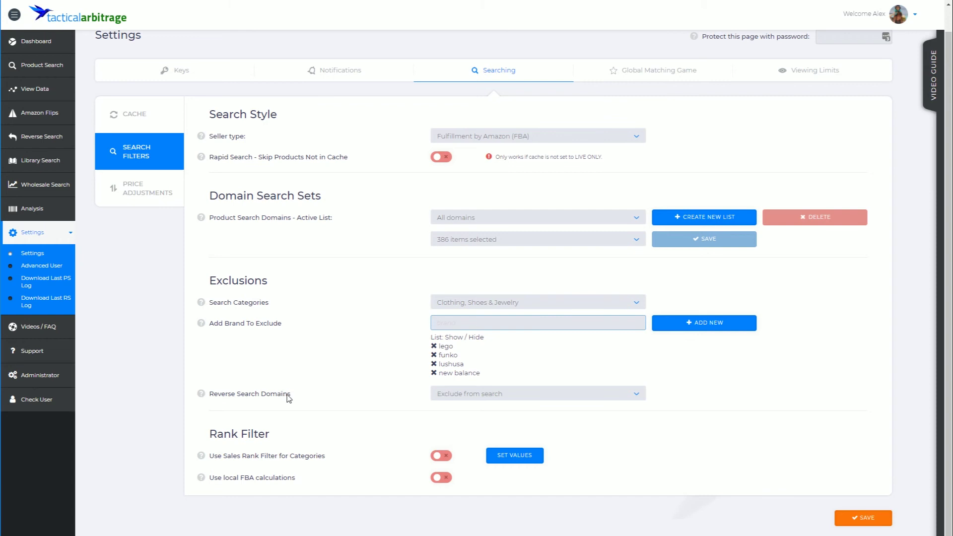
pyautogui.click(601, 395)
pyautogui.click(641, 63)
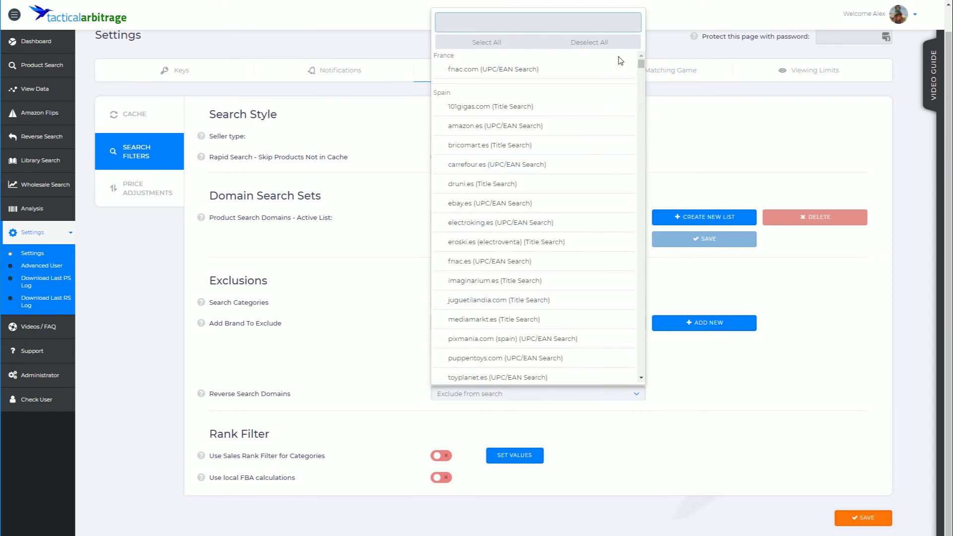
pyautogui.write('thiu')
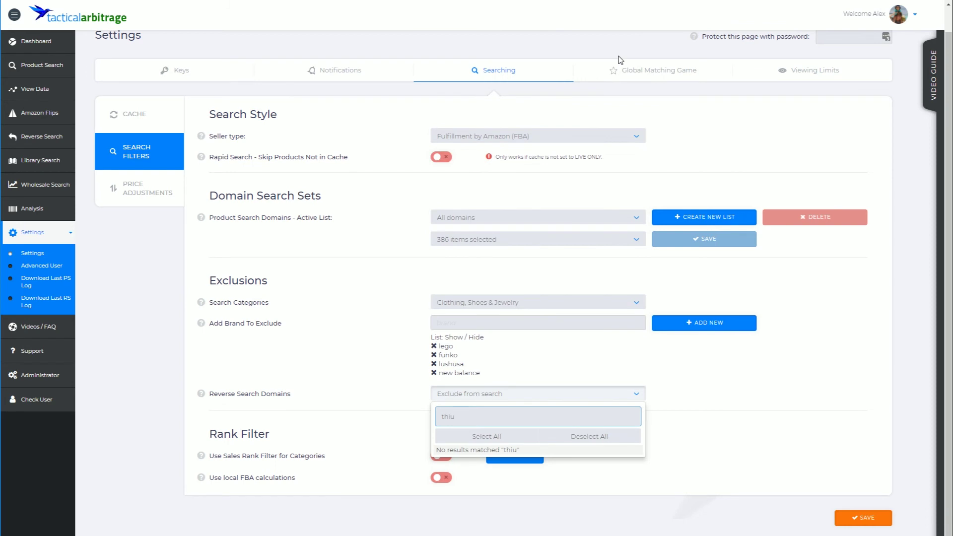
pyautogui.press('BackSpace')
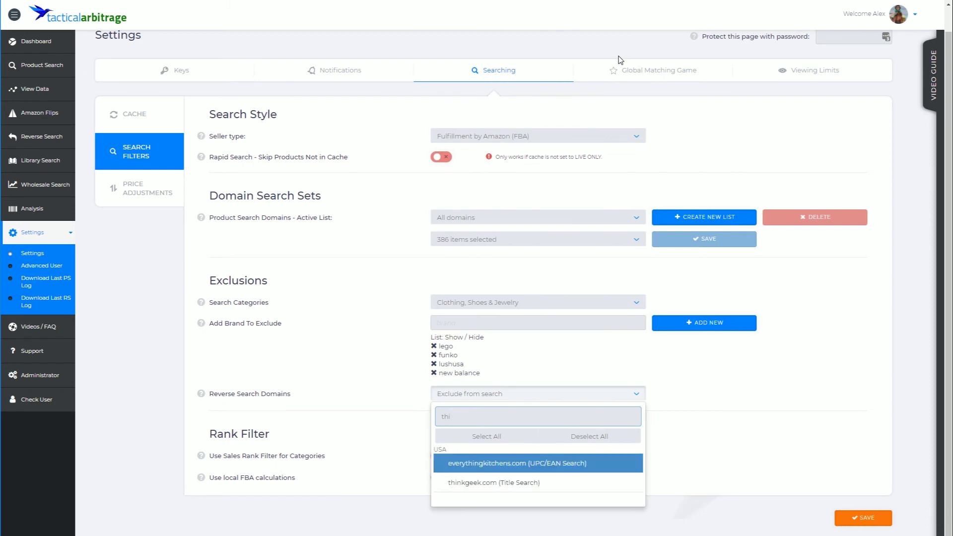
pyautogui.click(621, 488)
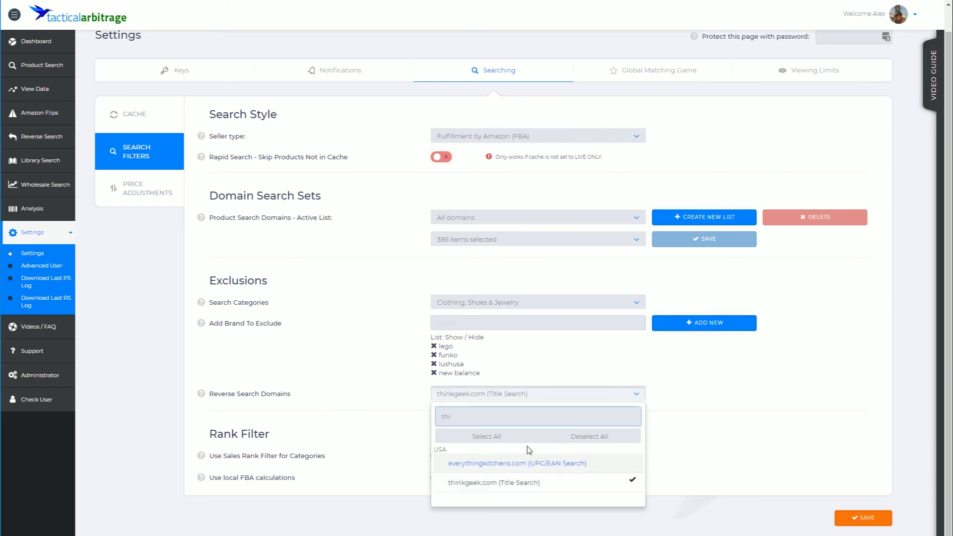
# Step: Find the USA domain ebay.com (UPC/EAN Search), exclude it from reverse search as well, and close the domain list
pyautogui.moveTo(453, 417); pyautogui.dragTo(438, 417)
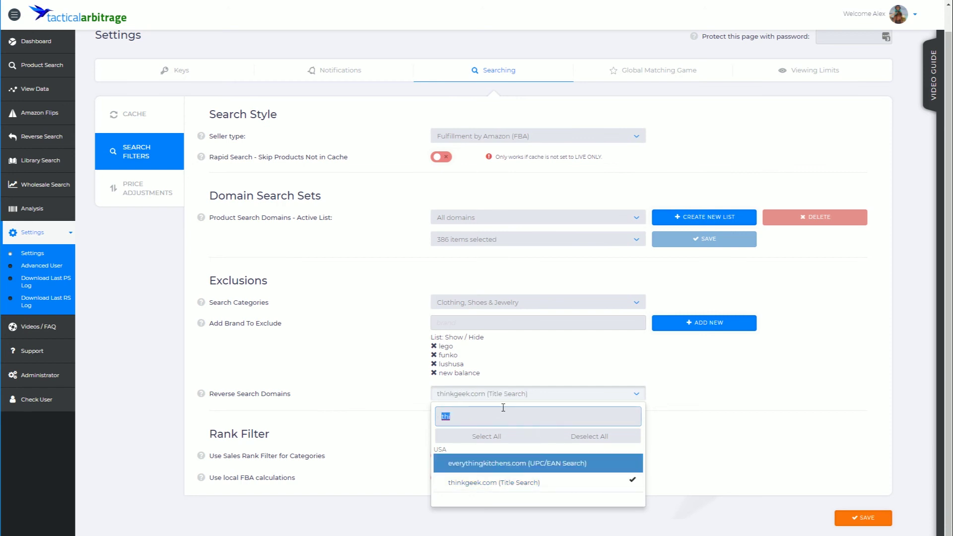
pyautogui.write('ebay')
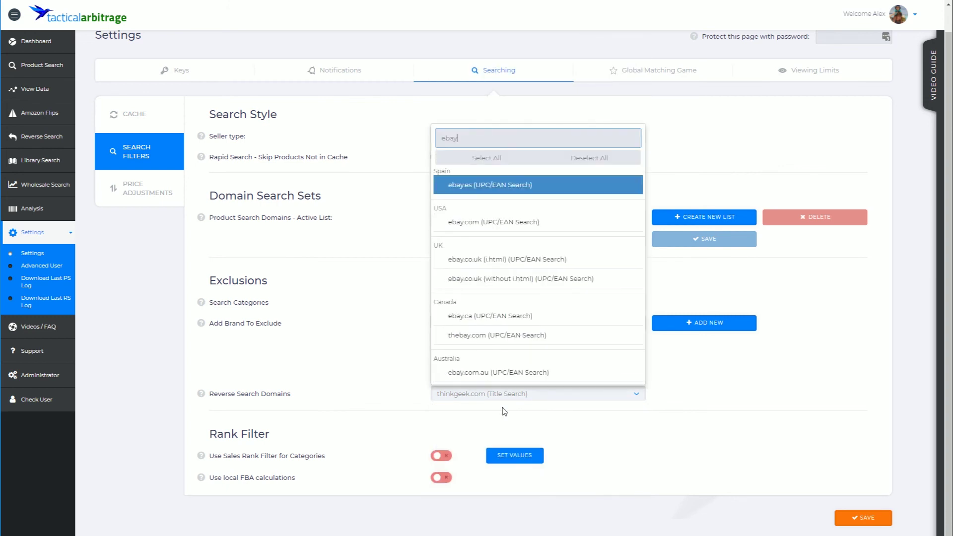
pyautogui.click(628, 222)
pyautogui.doubleClick(444, 140)
pyautogui.press('BackSpace')
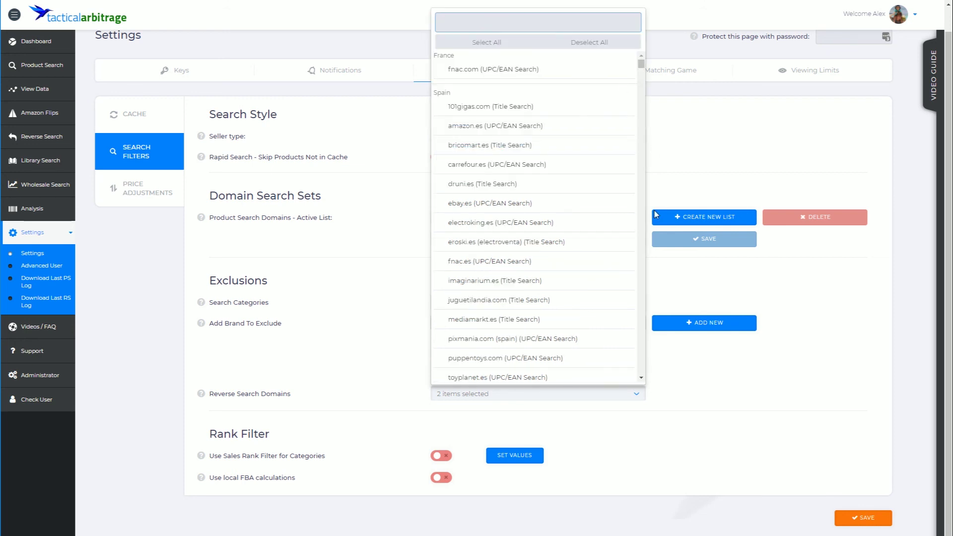
pyautogui.click(340, 401)
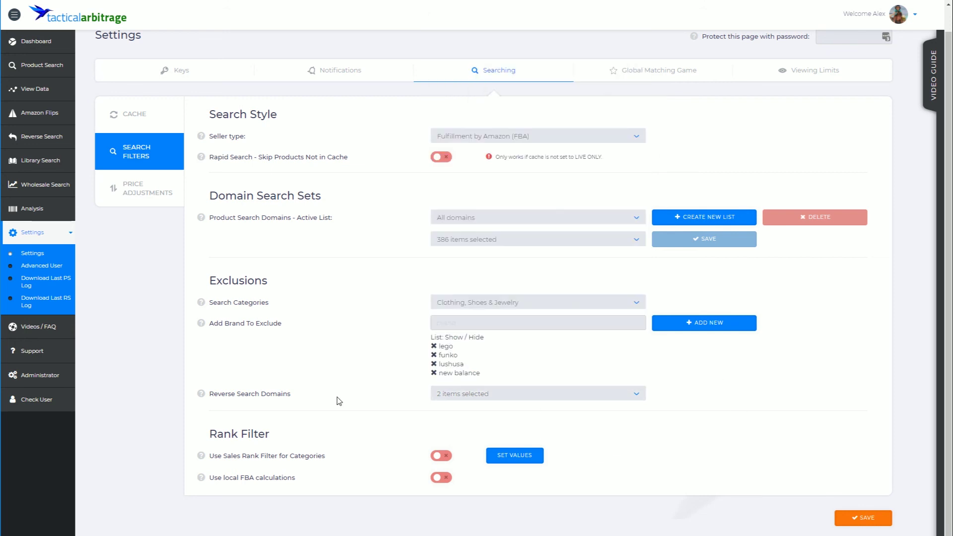